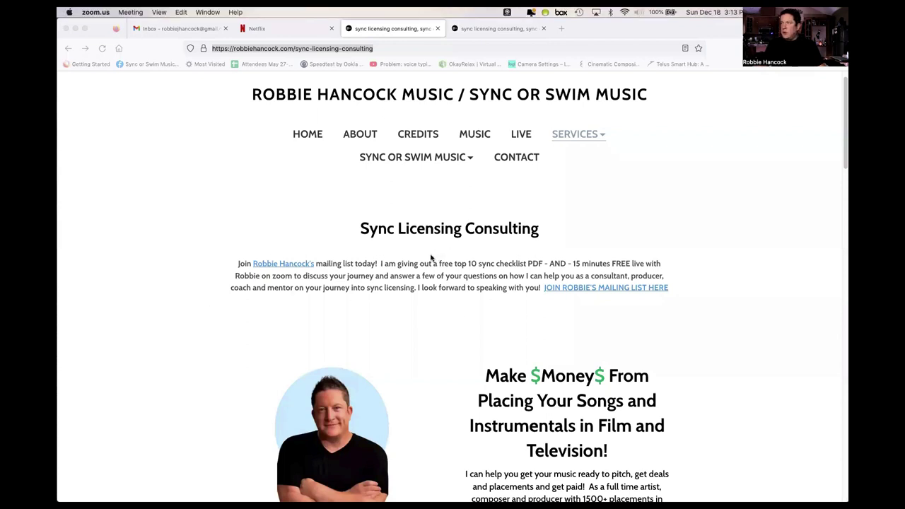
Step: Scroll down the Sync Licensing Consulting page to the $99 one-hour consultation scheduler
{"action": "scroll", "coordinate": [192, 226], "scroll_direction": "up", "scroll_amount": 1}
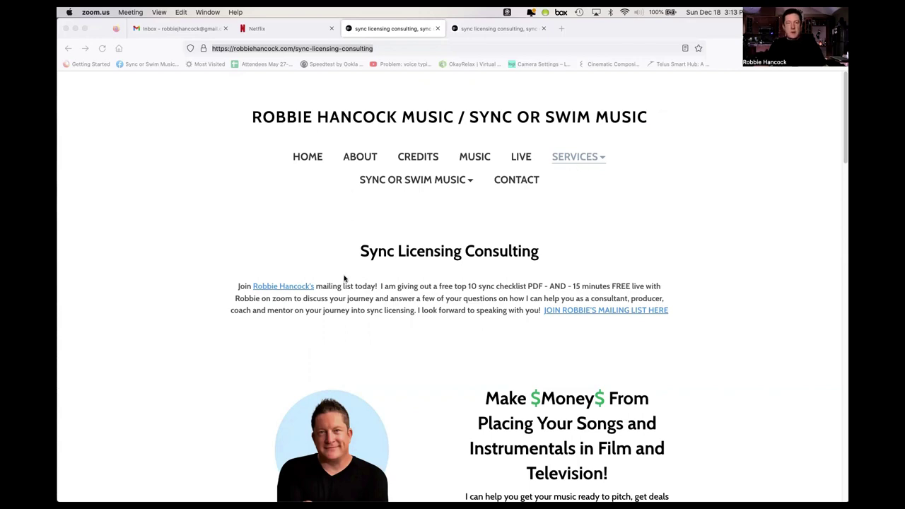
{"action": "scroll", "coordinate": [197, 329], "scroll_direction": "down", "scroll_amount": 5}
{"action": "scroll", "coordinate": [197, 329], "scroll_direction": "down", "scroll_amount": 3}
{"action": "scroll", "coordinate": [197, 329], "scroll_direction": "down", "scroll_amount": 5}
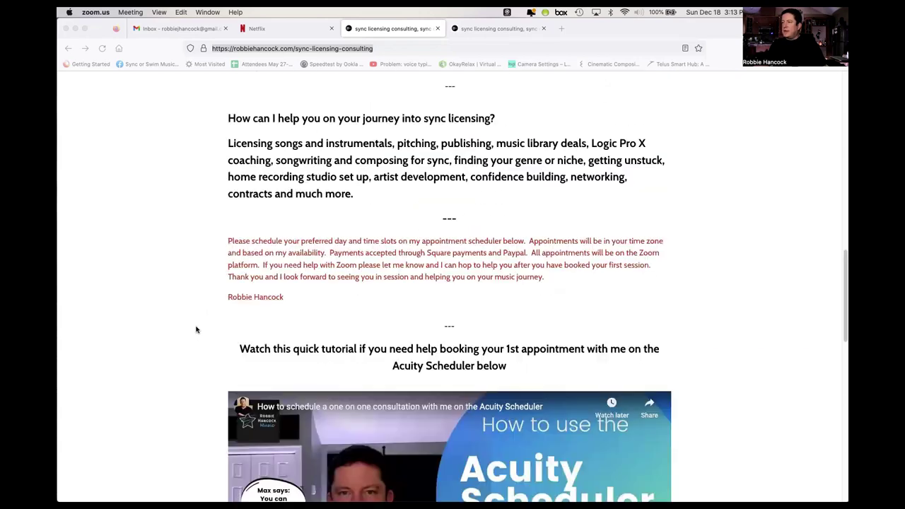
{"action": "scroll", "coordinate": [197, 330], "scroll_direction": "down", "scroll_amount": 5}
{"action": "scroll", "coordinate": [197, 330], "scroll_direction": "down", "scroll_amount": 1}
{"action": "scroll", "coordinate": [197, 329], "scroll_direction": "down", "scroll_amount": 4}
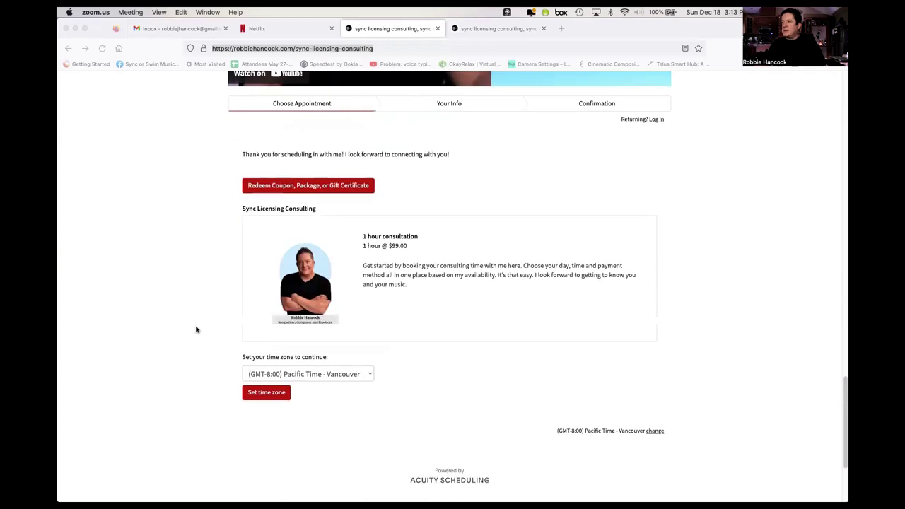
{"action": "scroll", "coordinate": [197, 329], "scroll_direction": "down", "scroll_amount": 2}
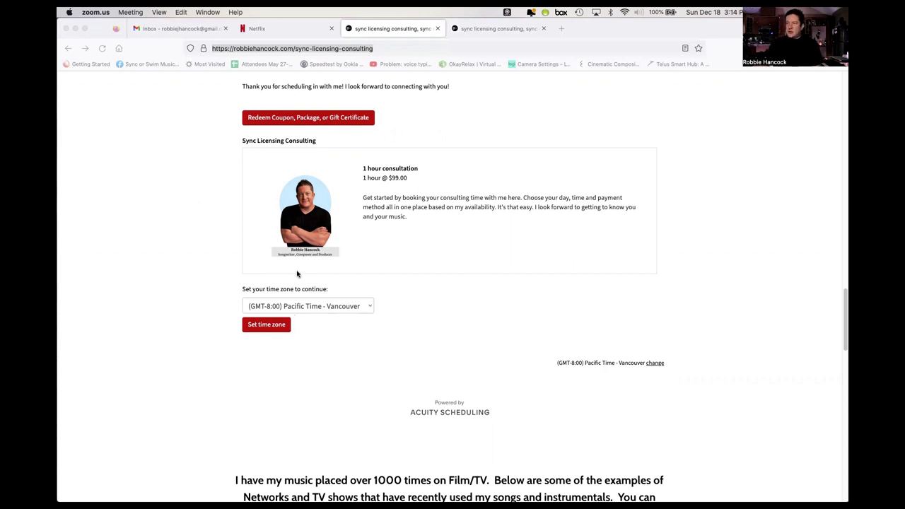
Step: Confirm Pacific Time and pick the 2:00pm slot on Wednesday, December 21, 2022
{"action": "left_click", "coordinate": [269, 326]}
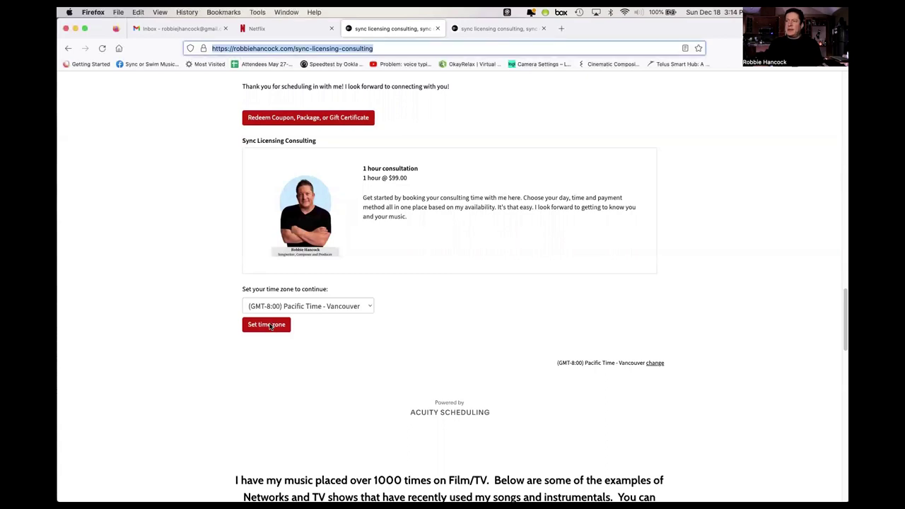
{"action": "left_click", "coordinate": [269, 326]}
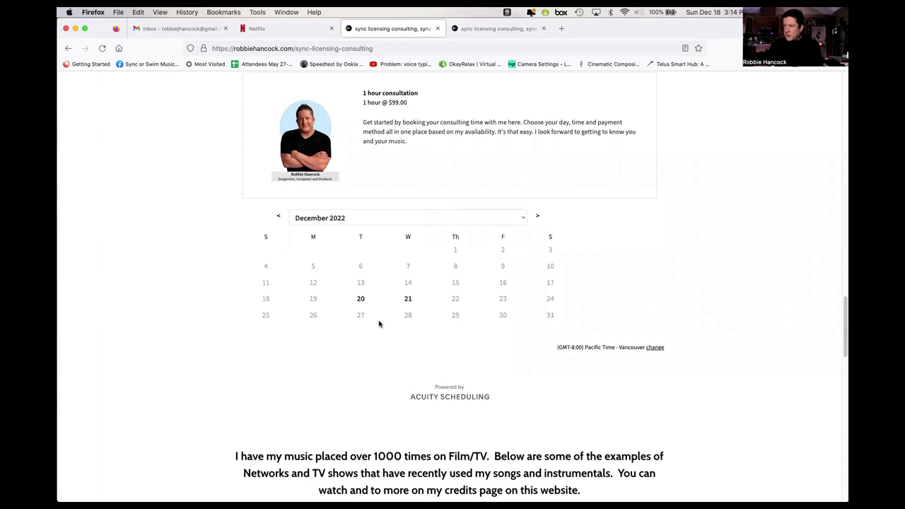
{"action": "left_click", "coordinate": [361, 297]}
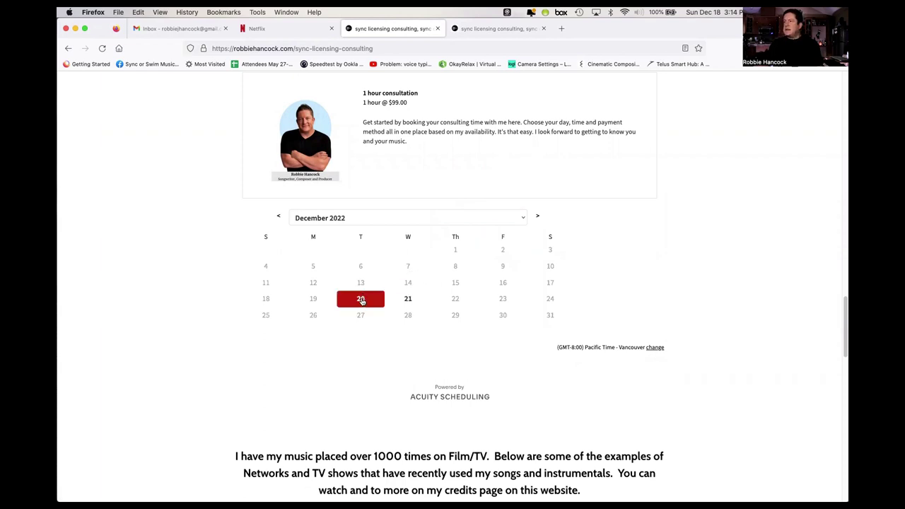
{"action": "left_click", "coordinate": [399, 303]}
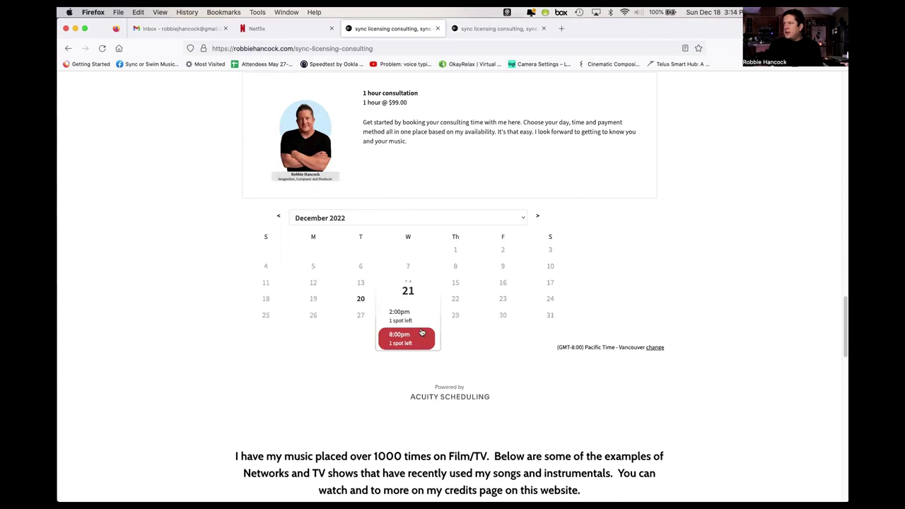
{"action": "left_click", "coordinate": [414, 321]}
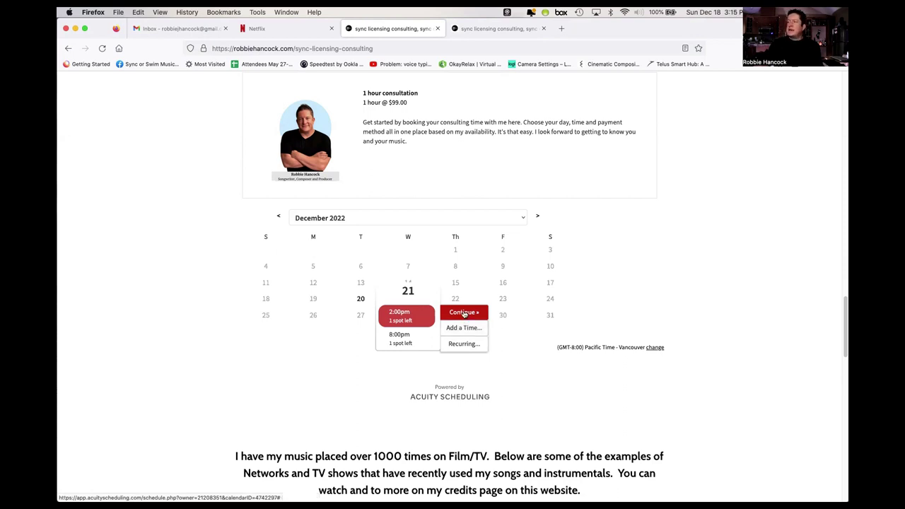
Step: Continue to the contact form and review it down to the Pay Now options
{"action": "left_click", "coordinate": [464, 313]}
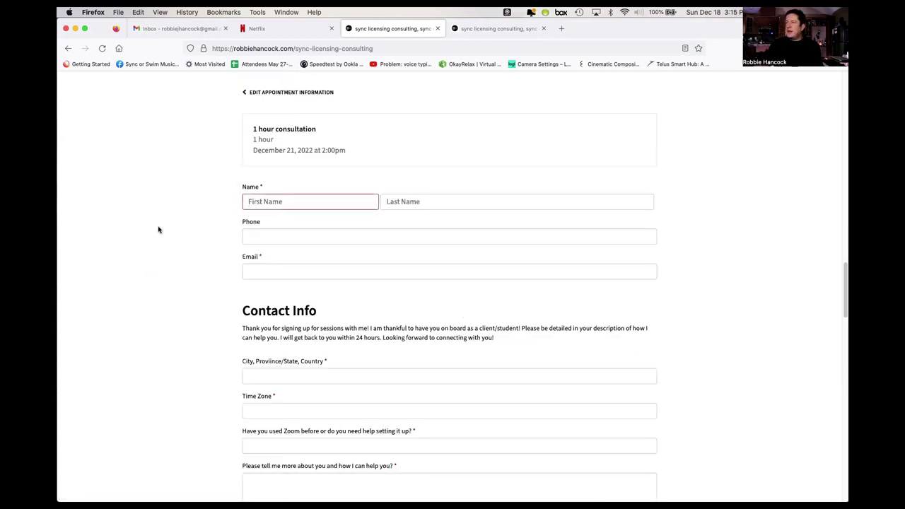
{"action": "scroll", "coordinate": [198, 259], "scroll_direction": "down", "scroll_amount": 3}
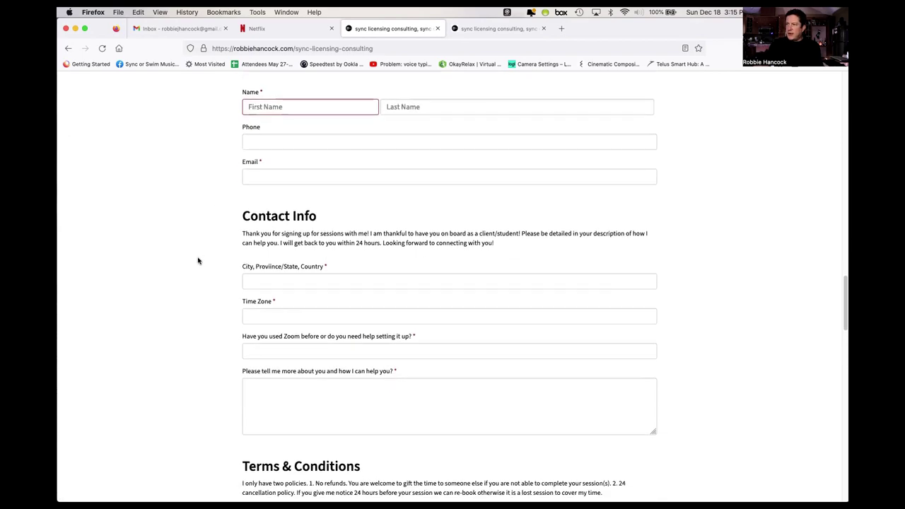
{"action": "scroll", "coordinate": [198, 260], "scroll_direction": "down", "scroll_amount": 3}
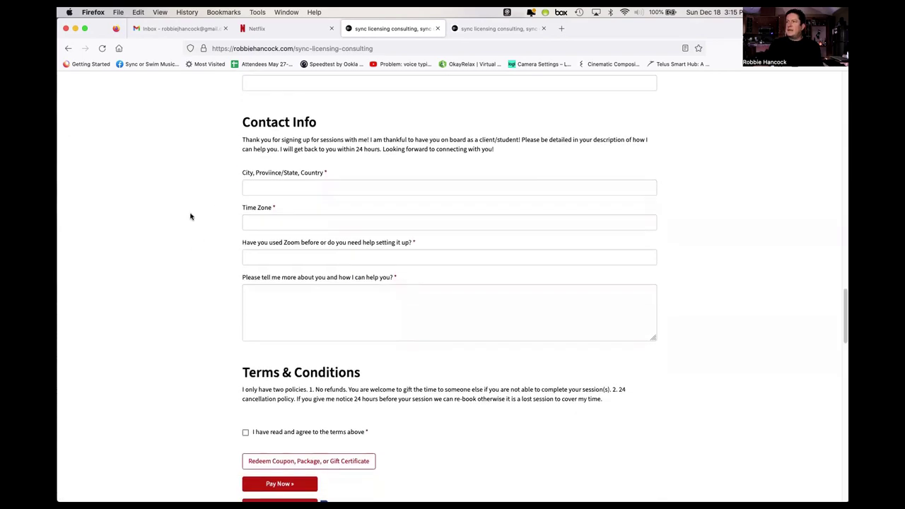
{"action": "scroll", "coordinate": [191, 217], "scroll_direction": "down", "scroll_amount": 2}
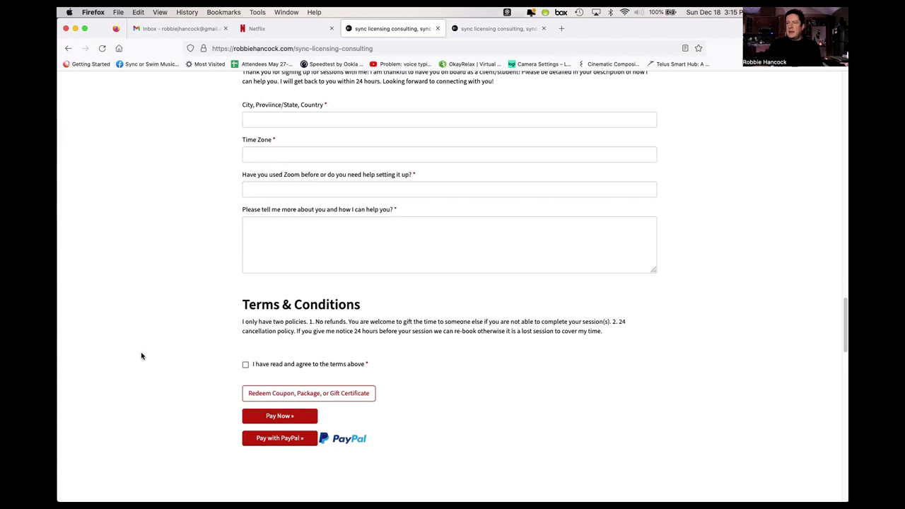
{"action": "scroll", "coordinate": [294, 326], "scroll_direction": "down", "scroll_amount": 3}
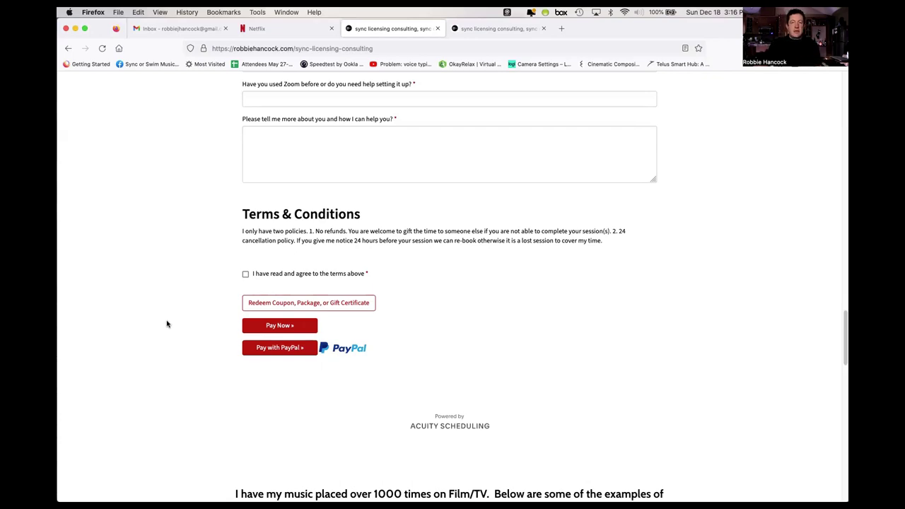
Step: Go to the Sync or Swim Music membership registration page and scroll to the plan offers
{"action": "scroll", "coordinate": [143, 356], "scroll_direction": "up", "scroll_amount": 10}
{"action": "scroll", "coordinate": [144, 357], "scroll_direction": "up", "scroll_amount": 5}
{"action": "scroll", "coordinate": [145, 359], "scroll_direction": "up", "scroll_amount": 10}
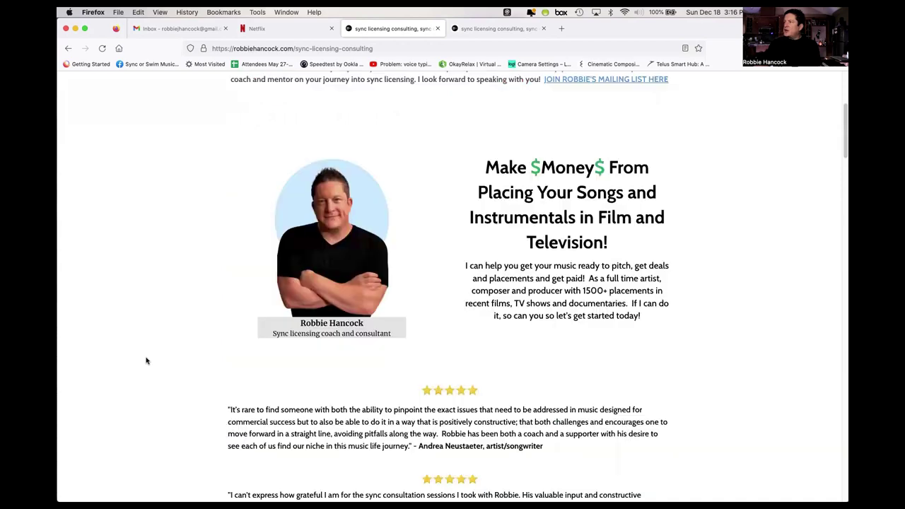
{"action": "scroll", "coordinate": [560, 253], "scroll_direction": "up", "scroll_amount": 3}
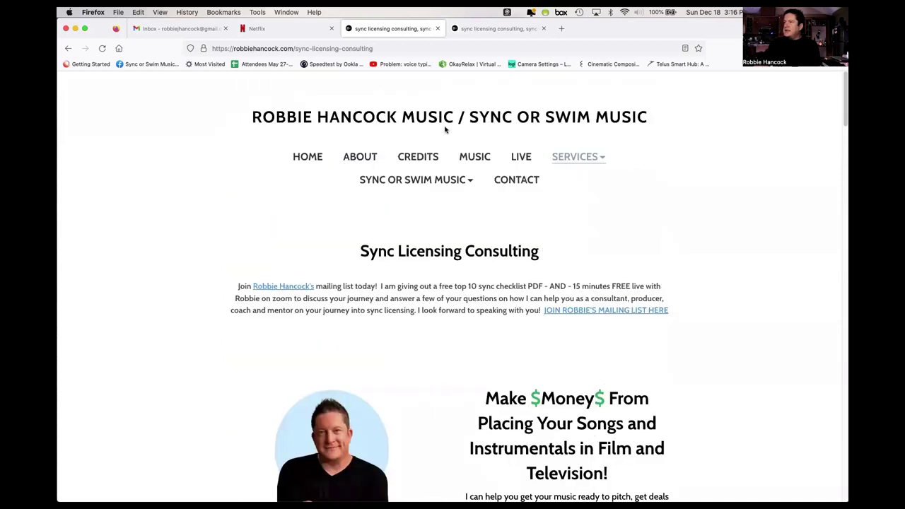
{"action": "mouse_move", "coordinate": [416, 179]}
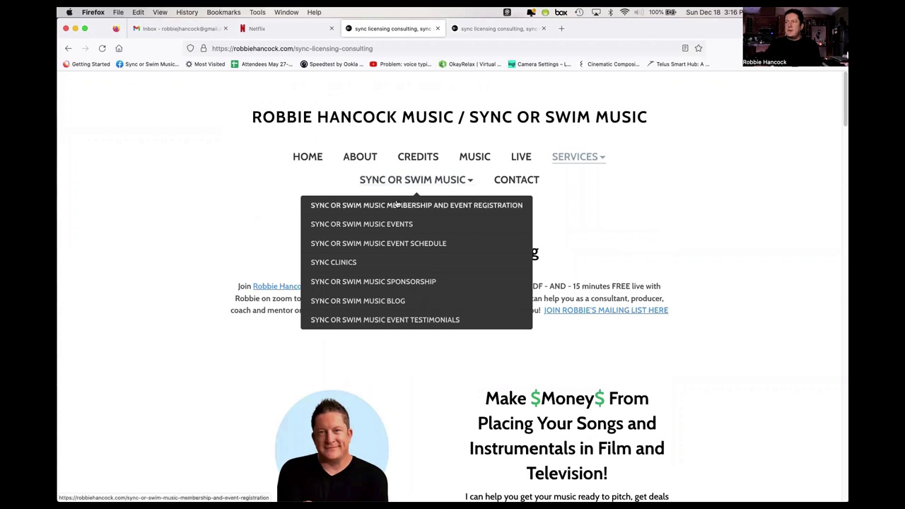
{"action": "left_click", "coordinate": [396, 205]}
{"action": "scroll", "coordinate": [400, 212], "scroll_direction": "down", "scroll_amount": 10}
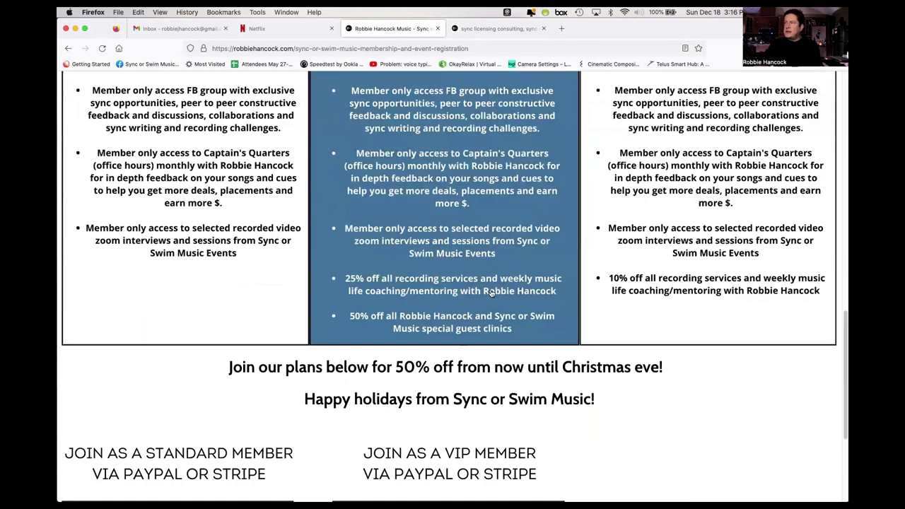
{"action": "scroll", "coordinate": [491, 292], "scroll_direction": "down", "scroll_amount": 5}
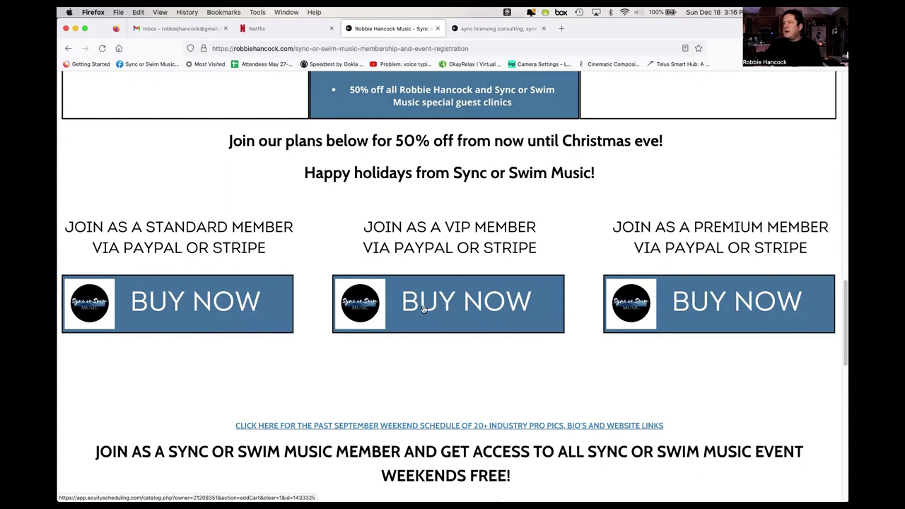
Step: Start the VIP Plan checkout and review its $99.00 order form
{"action": "left_click", "coordinate": [430, 309]}
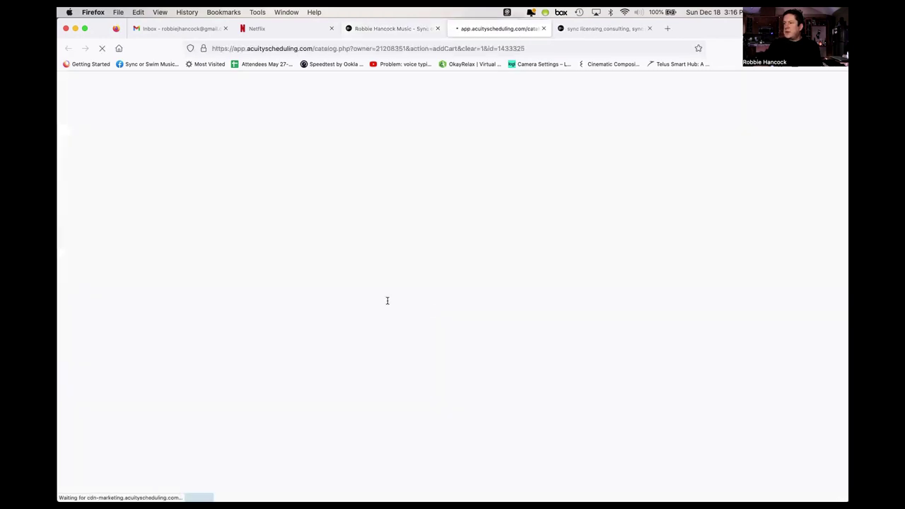
{"action": "scroll", "coordinate": [187, 347], "scroll_direction": "down", "scroll_amount": 2}
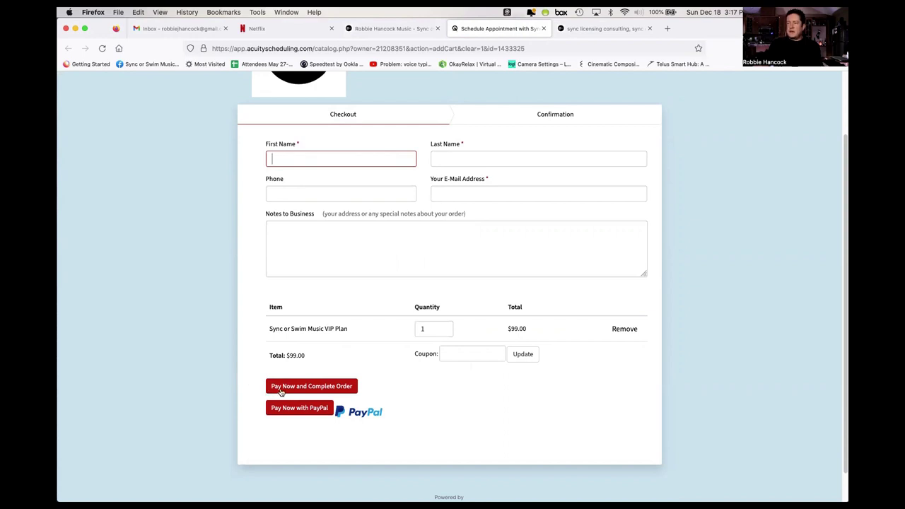
{"action": "scroll", "coordinate": [264, 418], "scroll_direction": "down", "scroll_amount": 1}
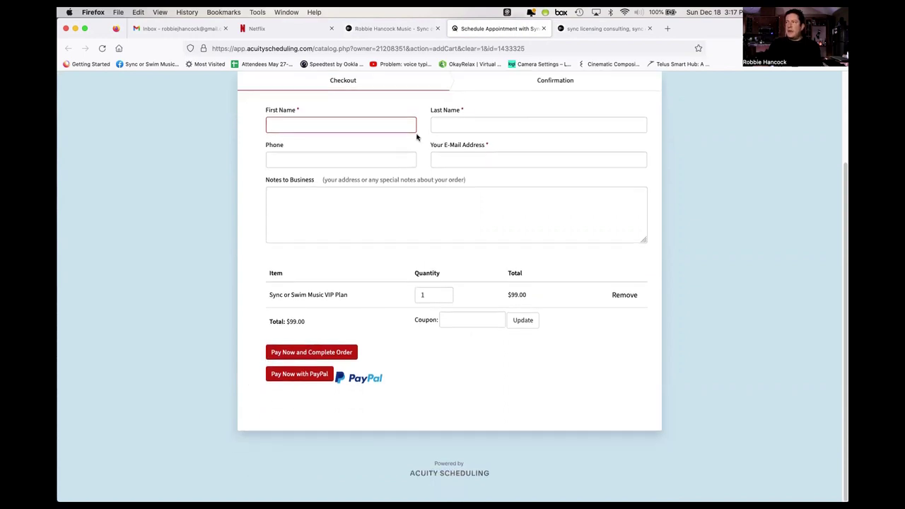